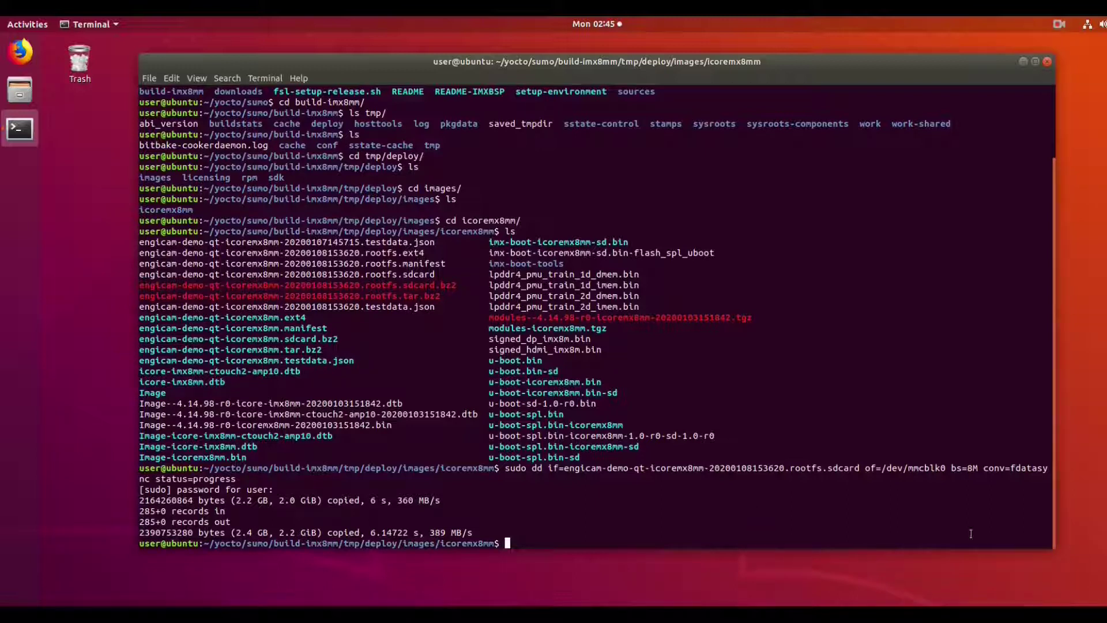
Open a second terminal tab in the icoremx8mm deploy images directory.
key("ctrl+shift+t")
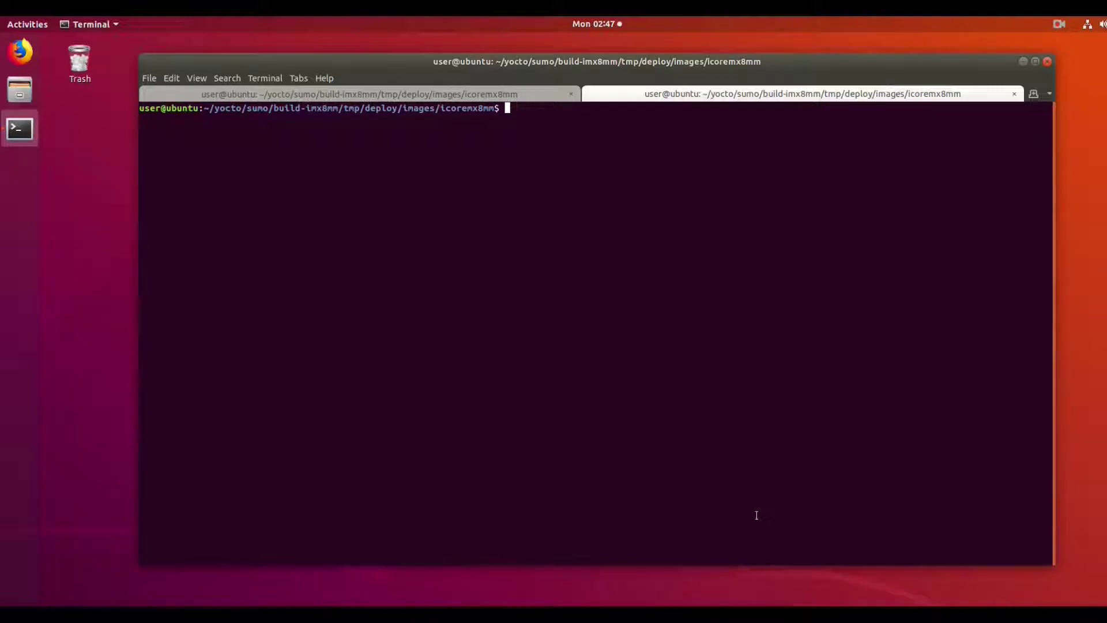
type("sudo ")
type("mic")
Run 'sudo minicom -s' and enter the sudo password to start minicom setup.
key("BackSpace")
type("nicom ")
type("-s")
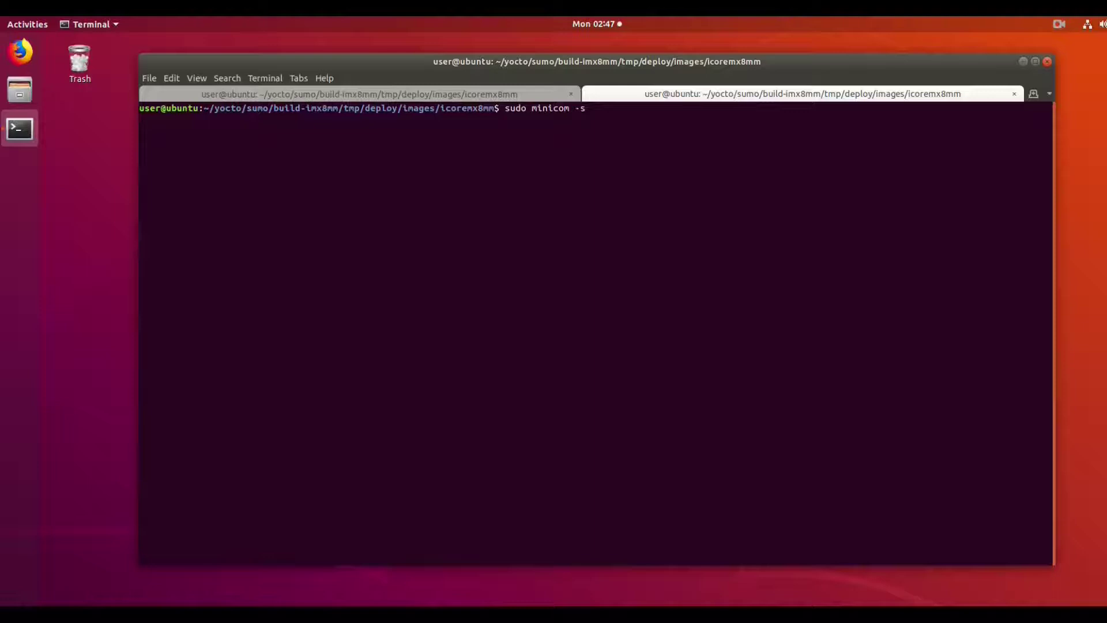
key("Return")
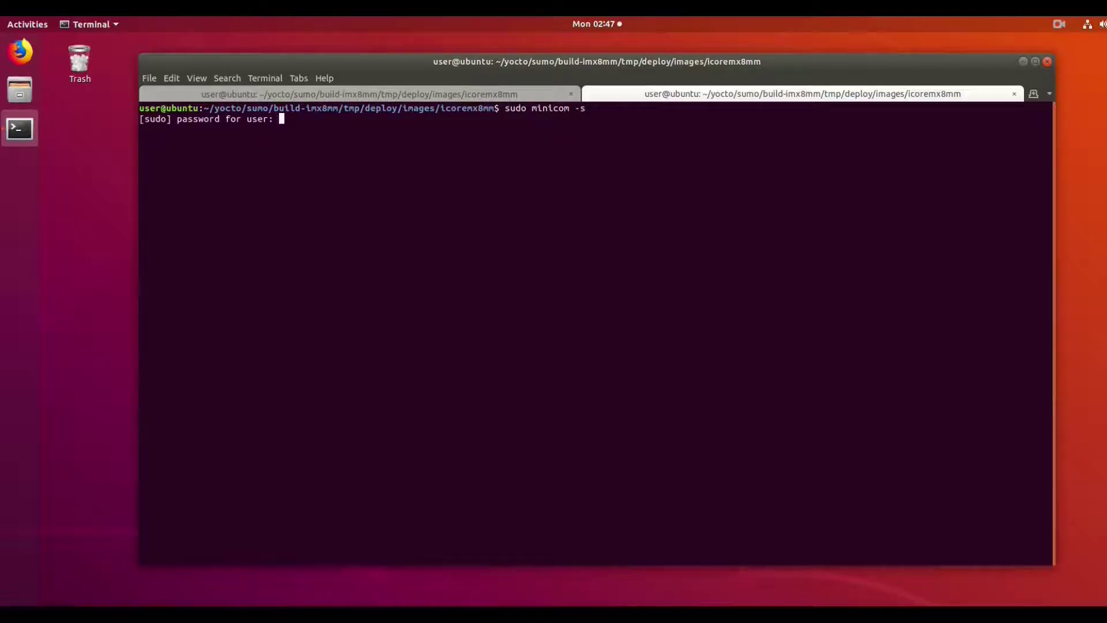
key("Return")
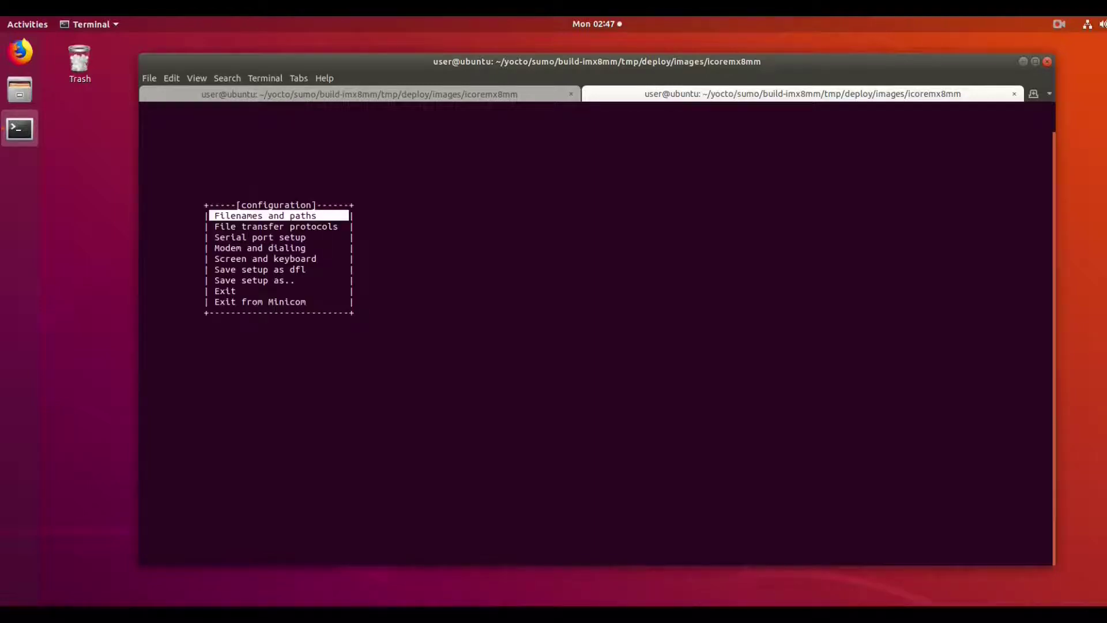
Move down minicom's configuration menu to the 'Serial port setup' entry.
key("Down")
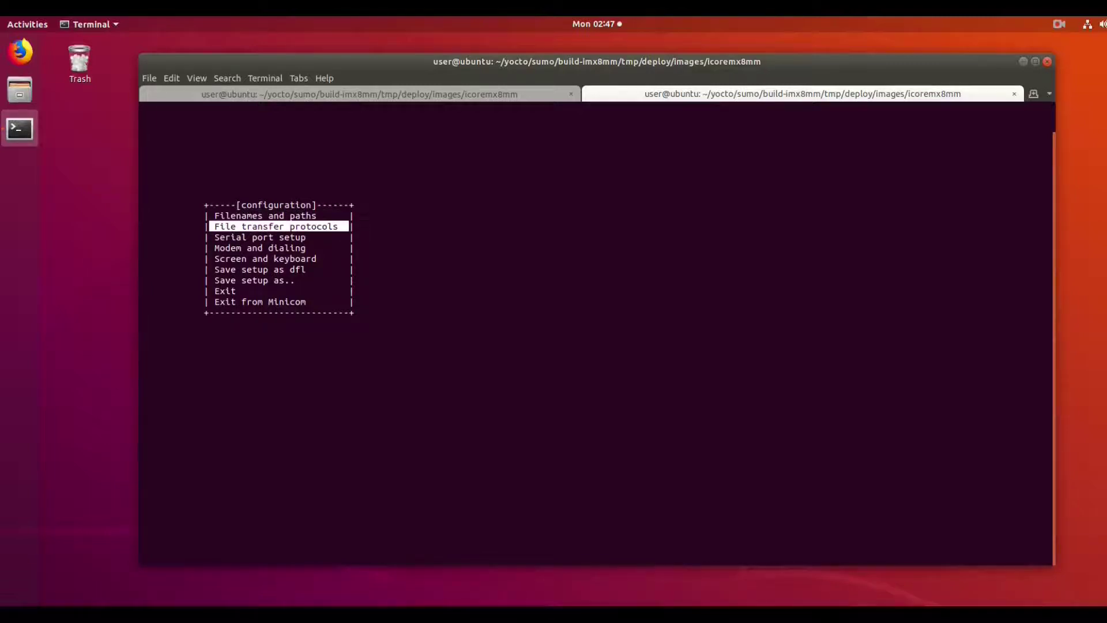
key("Down")
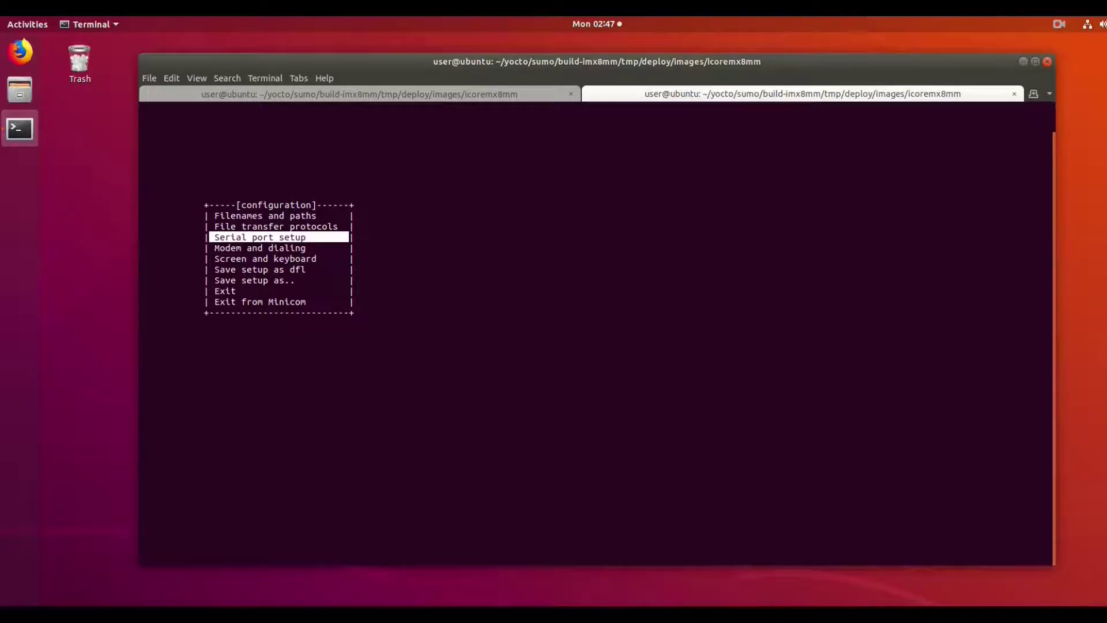
In Serial port setup, edit the serial device entry and delete the 8 from /dev/tty8.
key("Return")
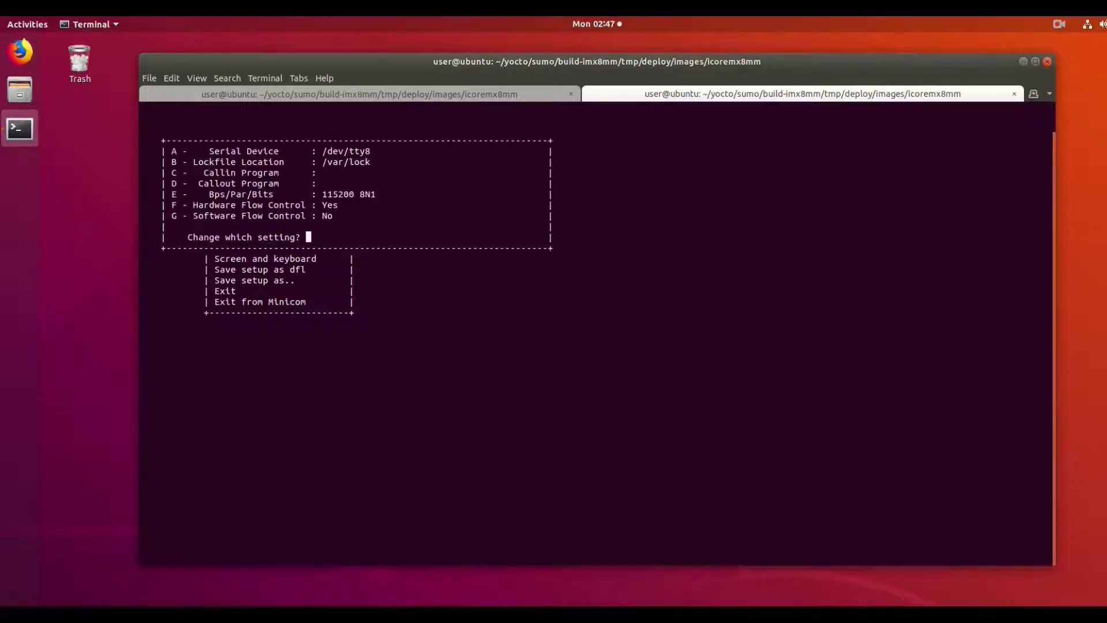
key("a")
key("BackSpace")
type("U")
type("SB0")
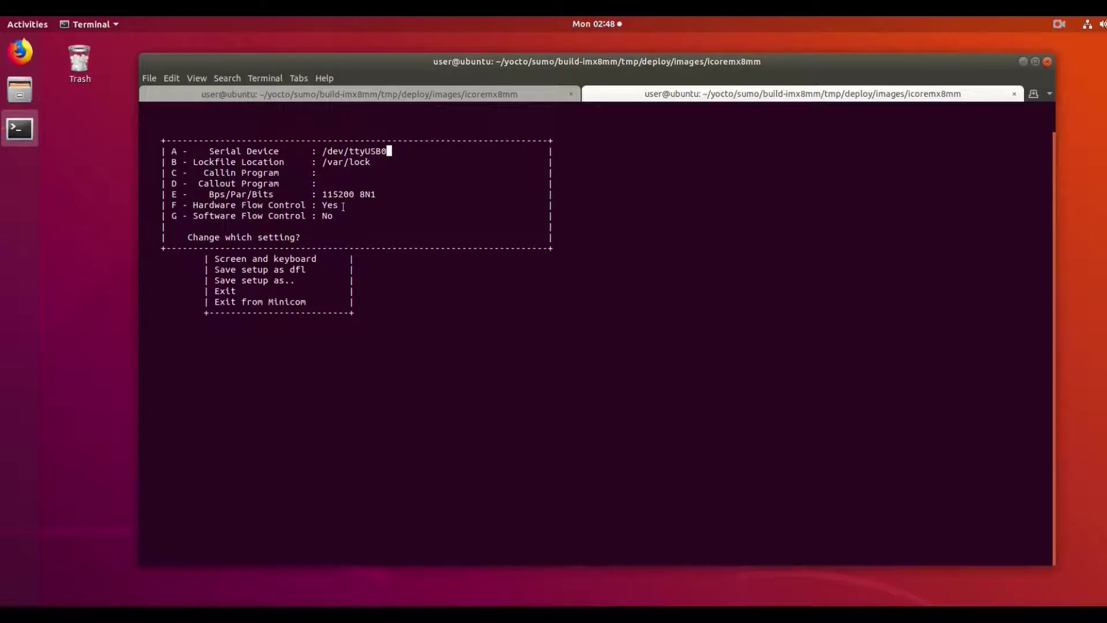
Set Hardware Flow Control to No and exit Serial port setup back to the configuration menu.
key("Return")
key("f")
key("Escape")
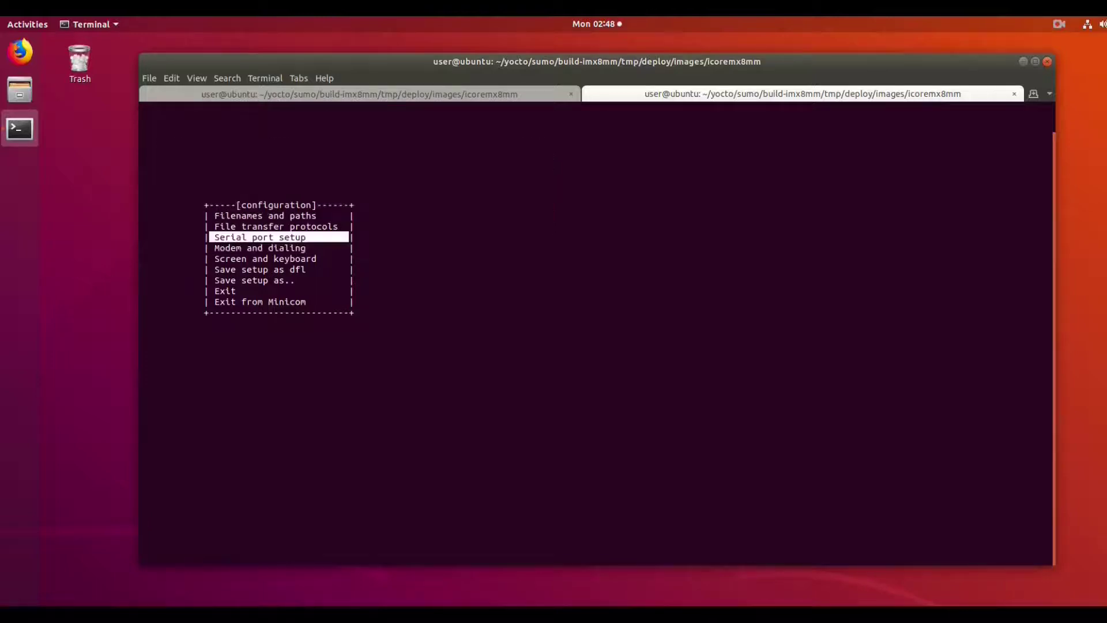
key("Down")
key("Down")
key("Down")
key("Down")
key("Down")
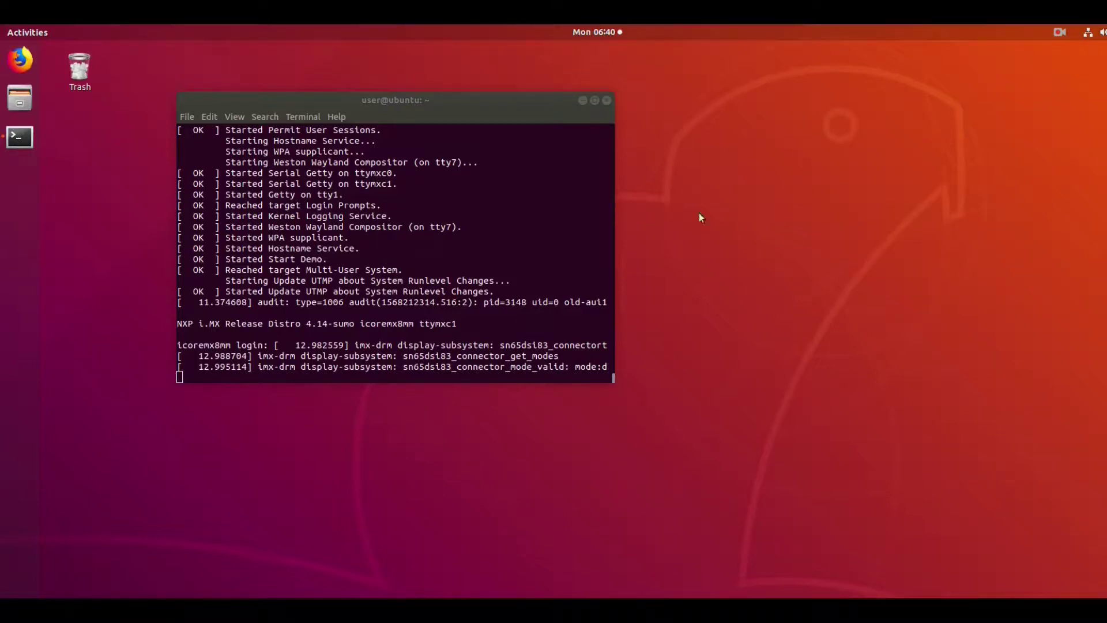
Focus the serial console, log in to the board as root, and get a shell prompt.
left_click(533, 267)
key("Return")
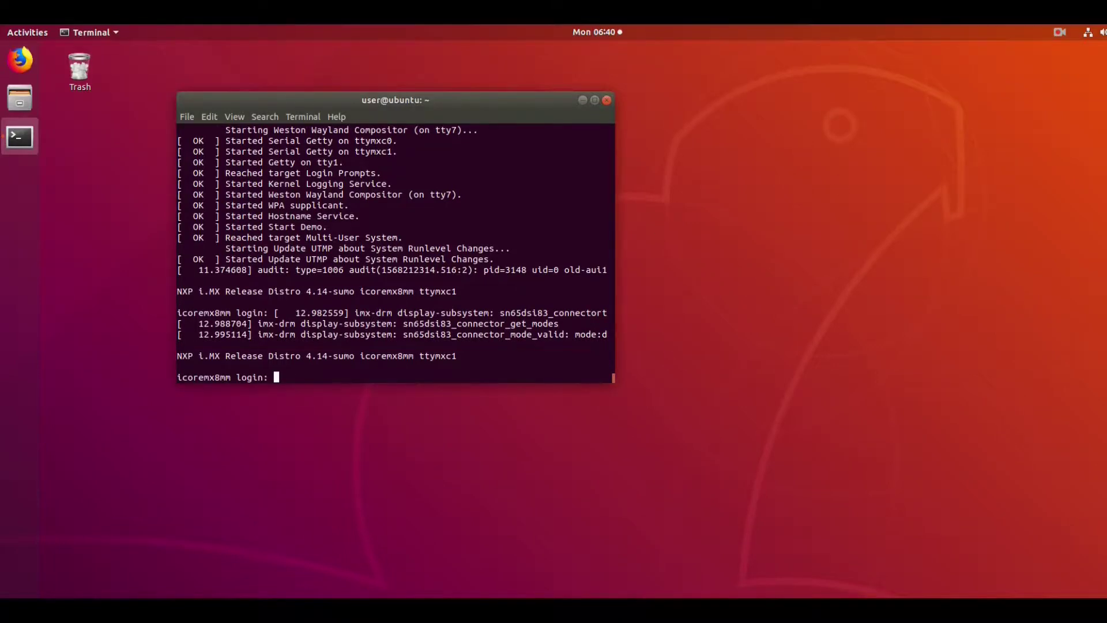
type("root")
key("Return")
key("Return")
key("Return")
type("ls")
key("Return")
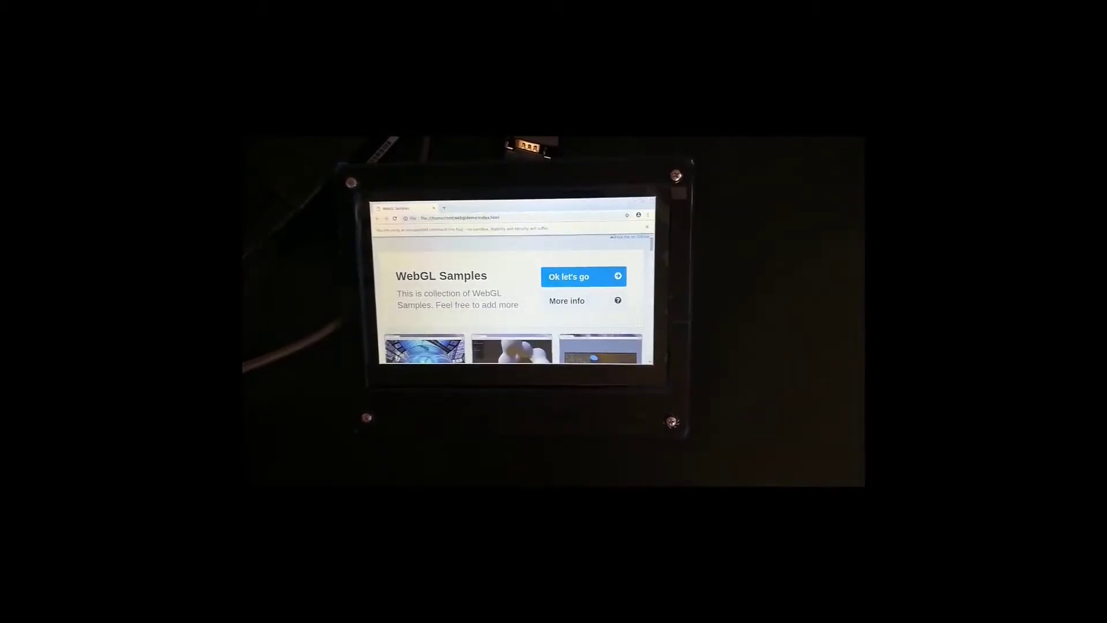
Skip the intro to the WebGL sample thumbnails and return from the Blob demo to the gallery.
left_click(583, 276)
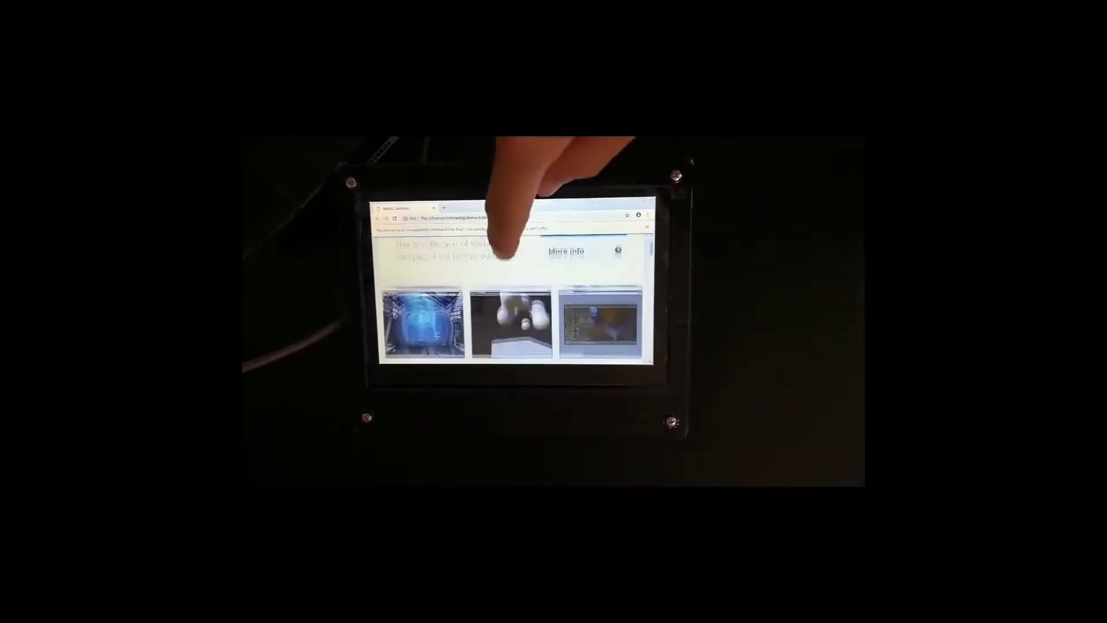
scroll(595, 299, "down", 3)
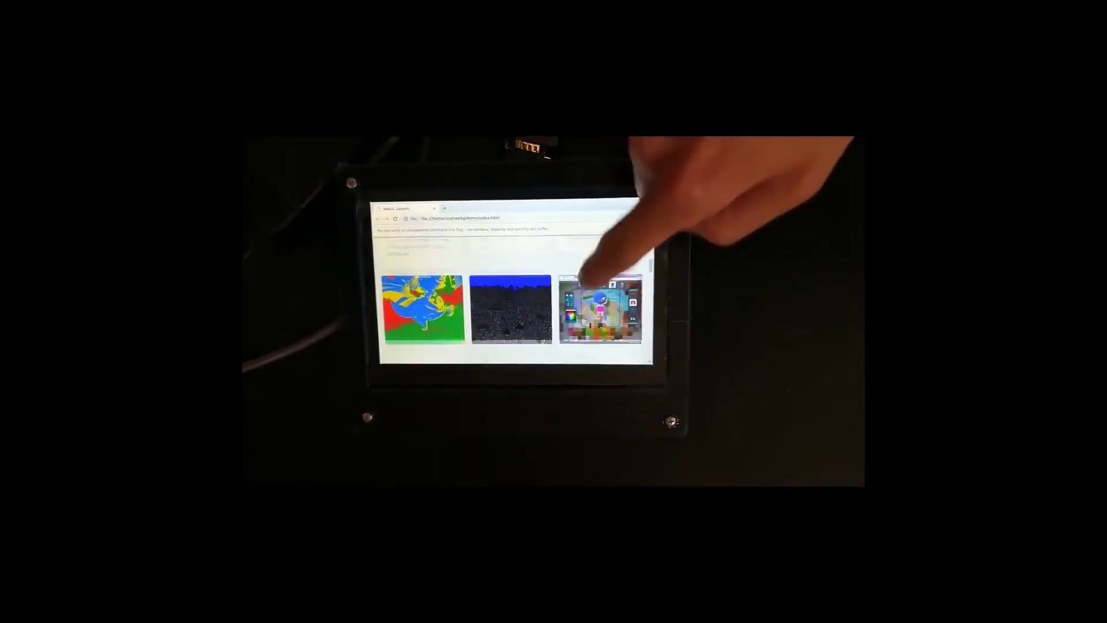
scroll(597, 259, "up", 3)
scroll(597, 250, "up", 2)
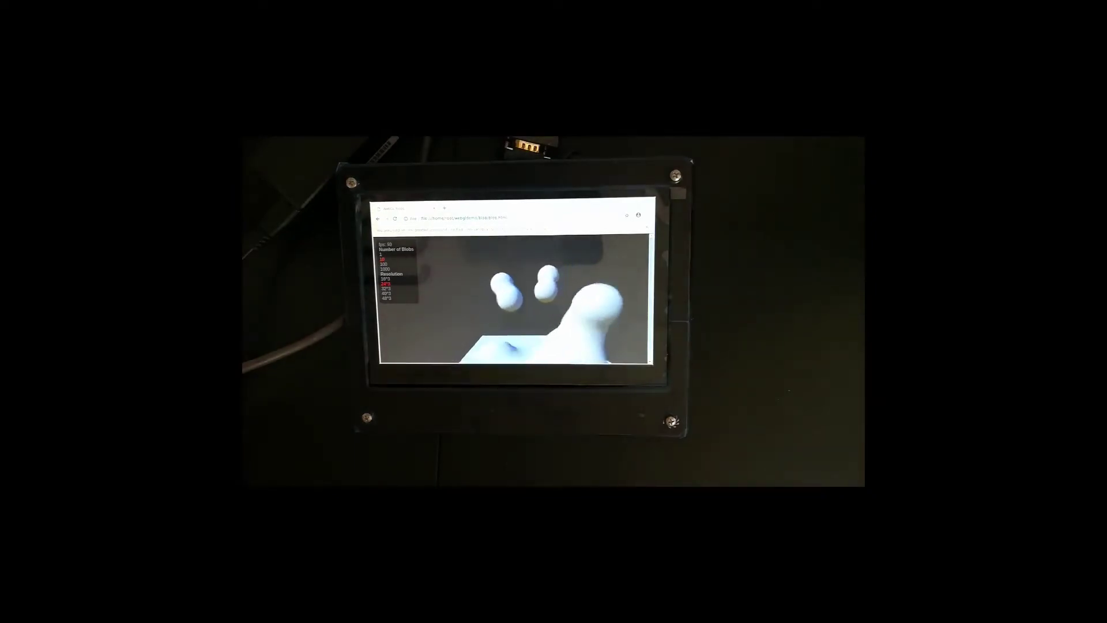
left_click(385, 218)
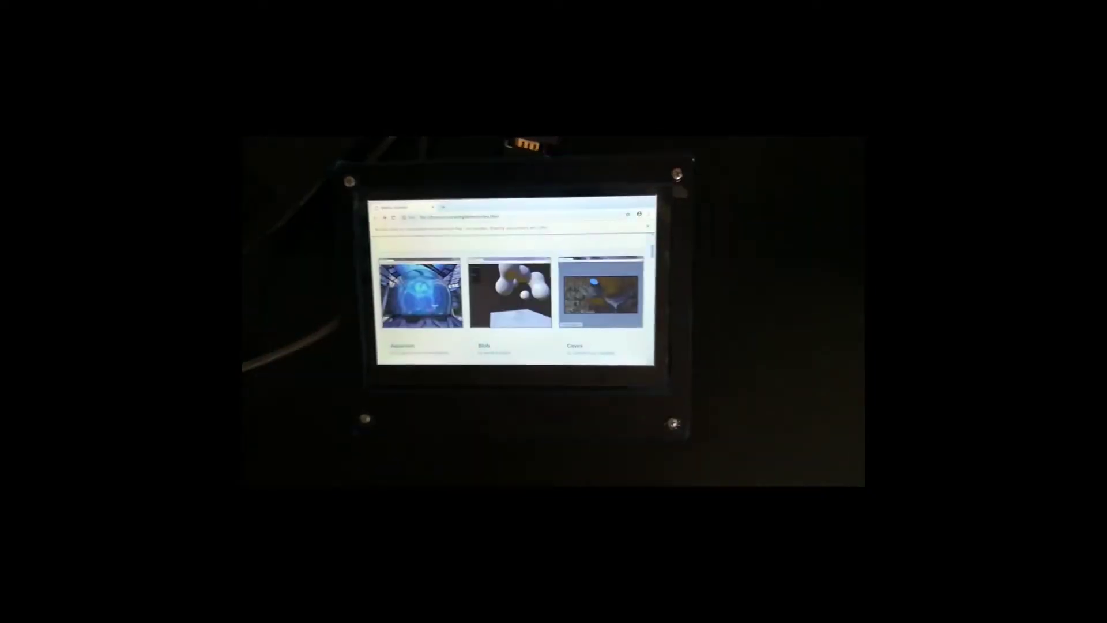
scroll(597, 294, "down", 3)
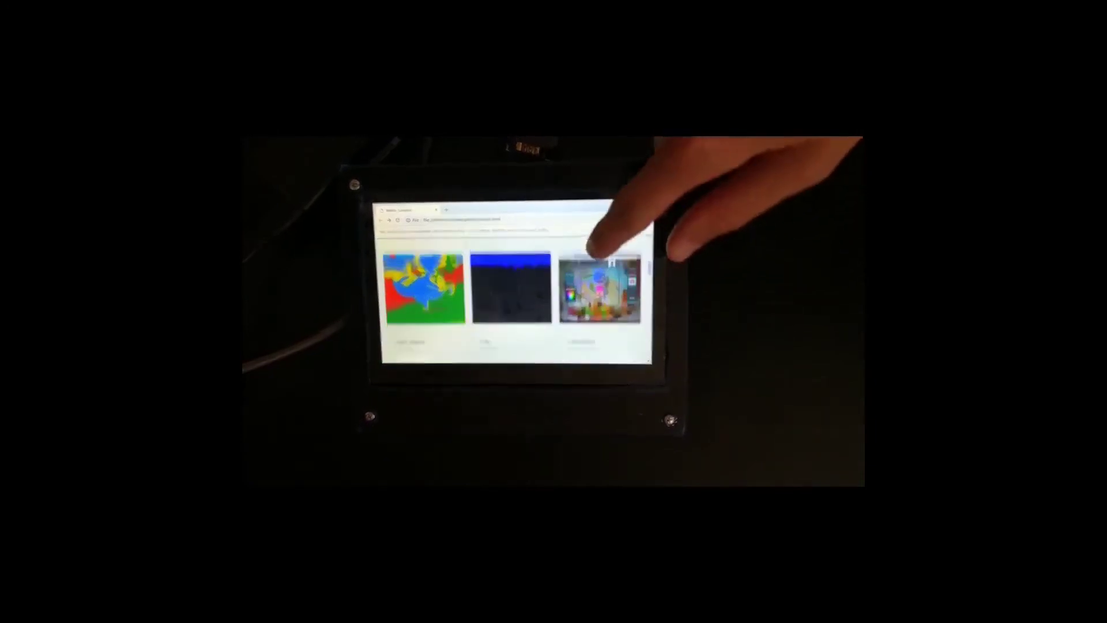
scroll(597, 294, "down", 5)
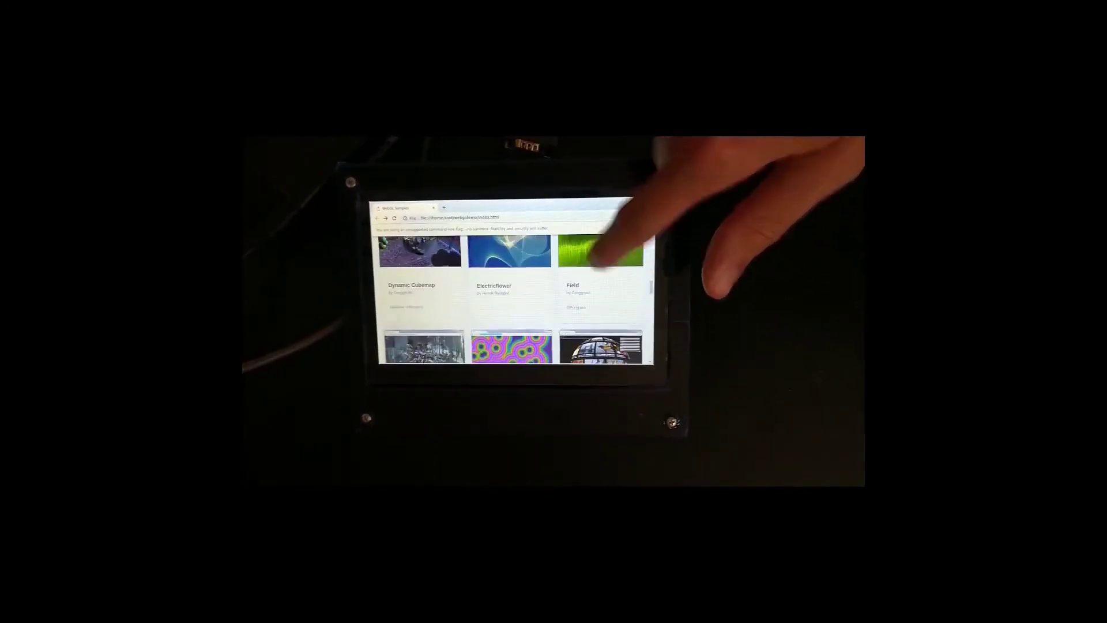